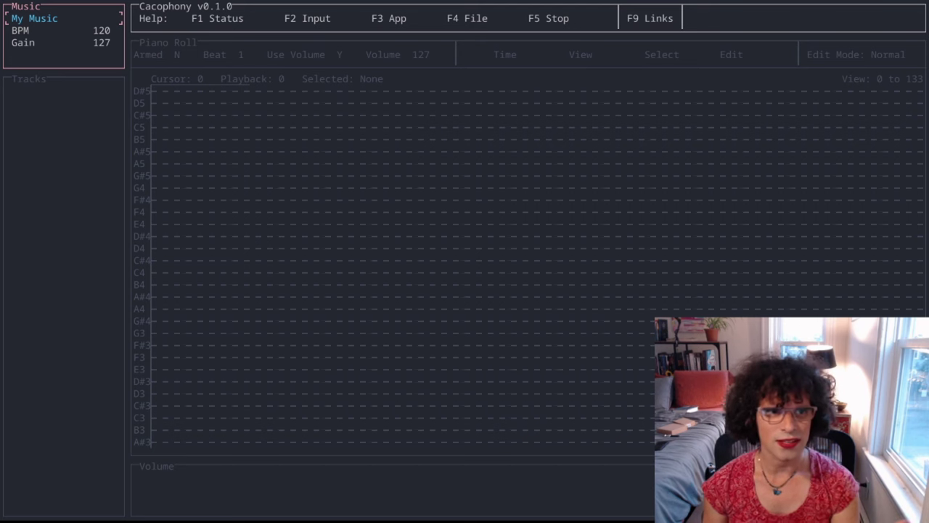
# Add a track that uses the CT1MBGMRSV1.06.sf2 SoundFont with the Piano 1 preset
pyautogui.press('Tab')
pyautogui.press('Tab')
pyautogui.hotkey('shift', 'Tab')
pyautogui.hotkey('shift', 'Tab')
pyautogui.press('Tab')
pyautogui.press('Tab')
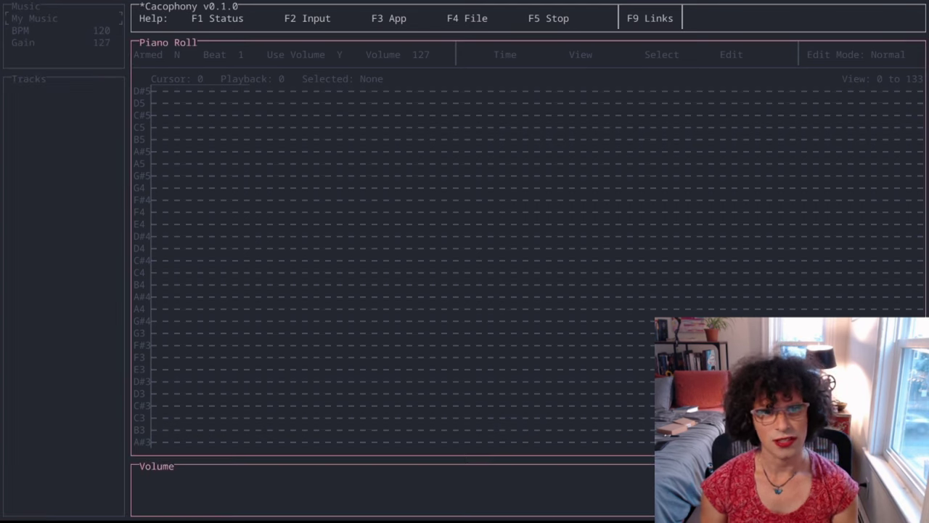
pyautogui.hotkey('shift', 'Tab')
pyautogui.hotkey('ctrl', 'z')
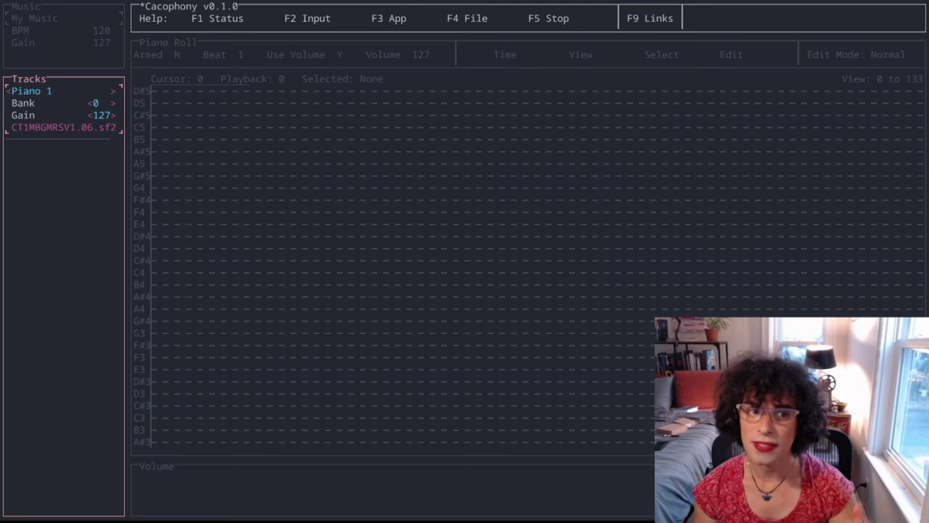
pyautogui.press('Return')
pyautogui.press('Return')
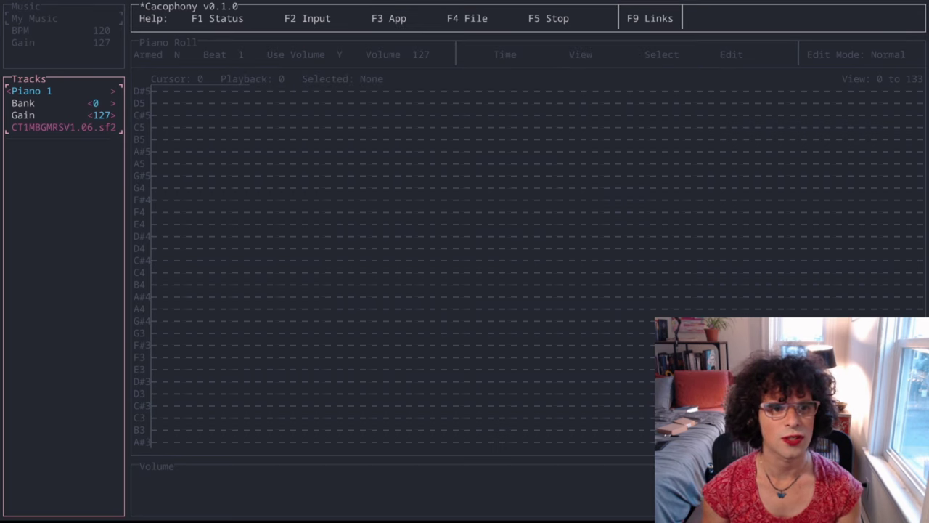
# Arm the piano roll for note input, enter a short rising run of notes from C4 to A5, and play it
pyautogui.press('Tab')
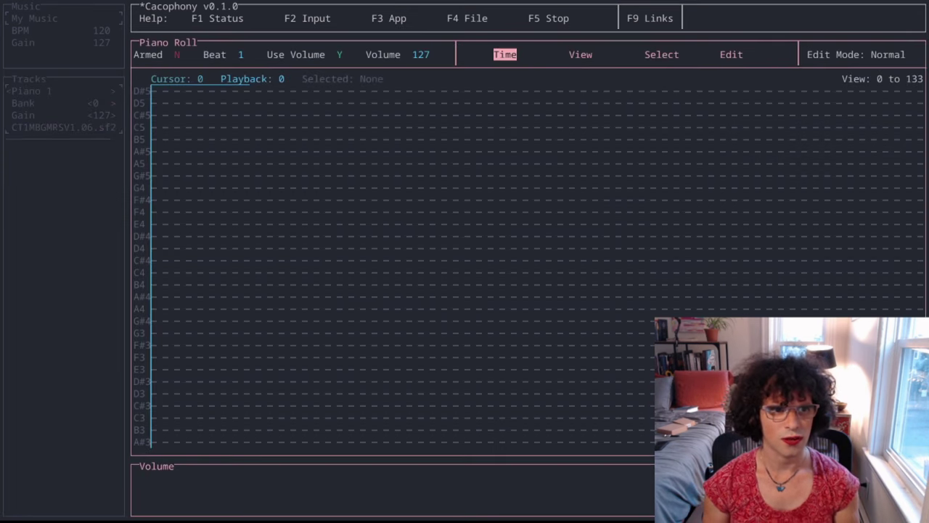
pyautogui.hotkey('shift', 'Tab')
pyautogui.press('Tab')
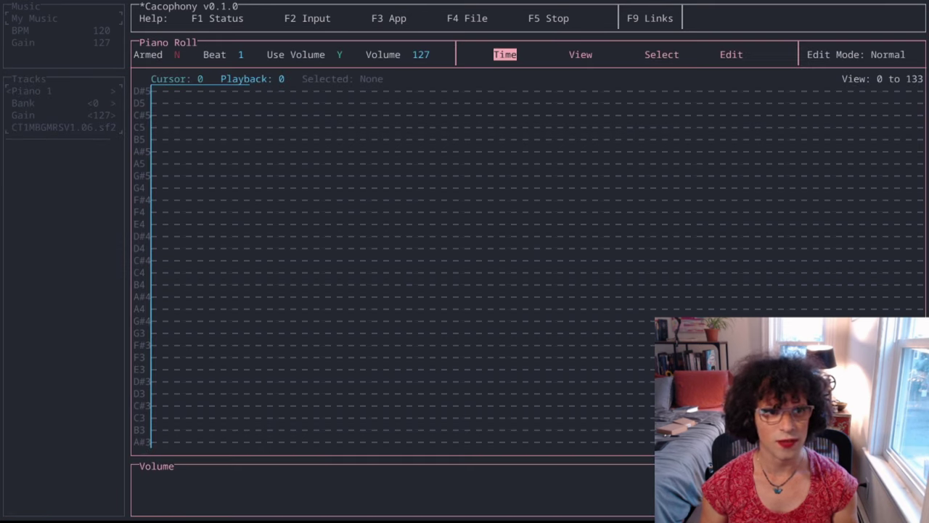
pyautogui.press('a')
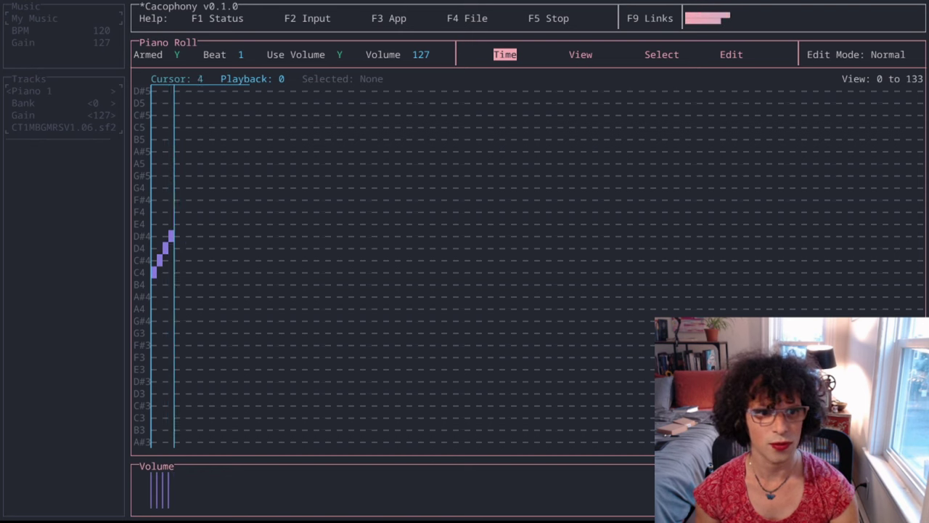
pyautogui.press('space')
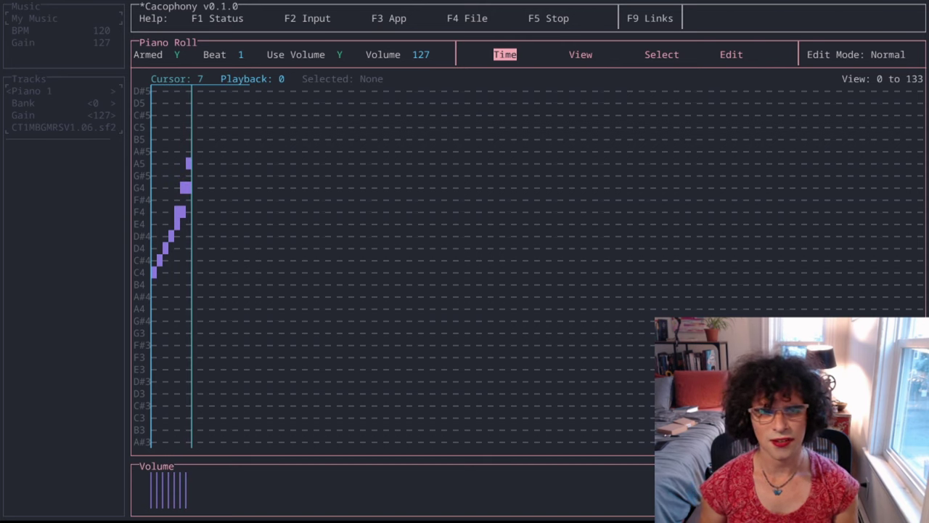
# Select and delete all the entered notes, and return the time cursor to 0
pyautogui.press('s')
pyautogui.hotkey('ctrl', 'a')
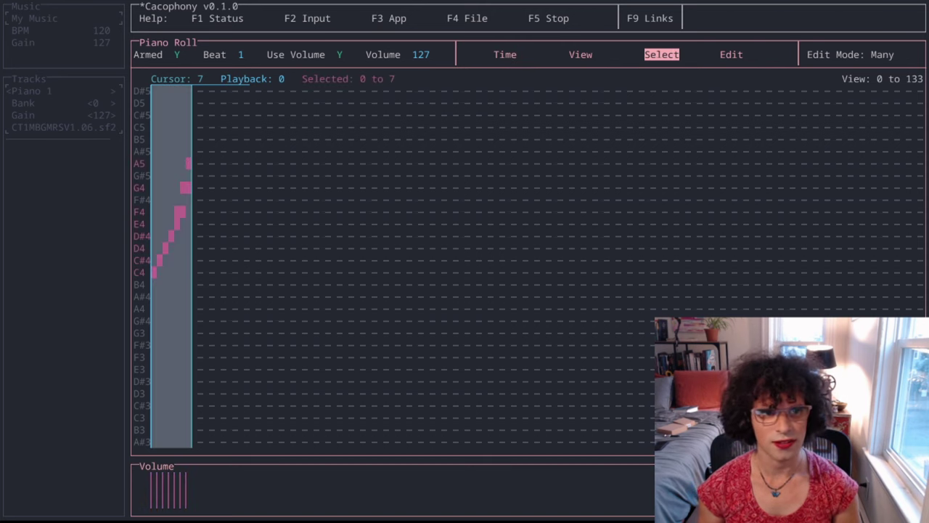
pyautogui.press('Delete')
pyautogui.press('t')
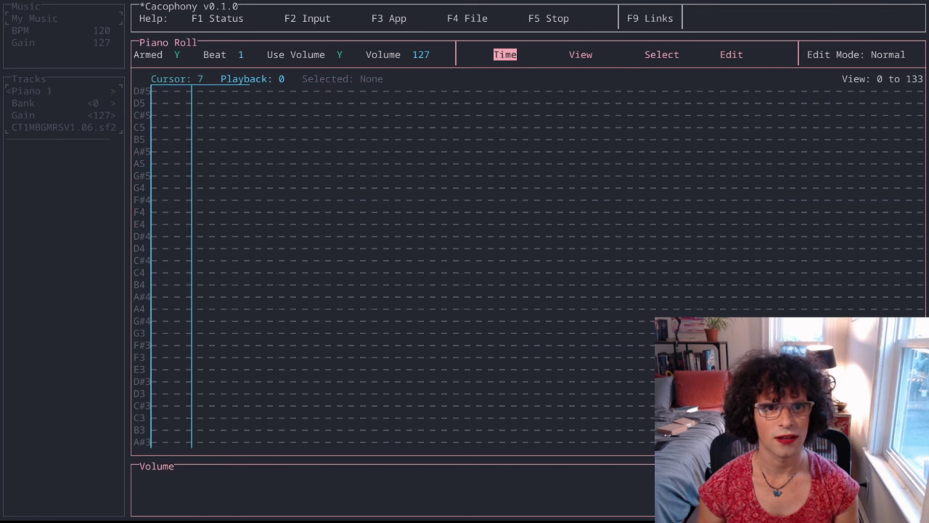
pyautogui.press('Home')
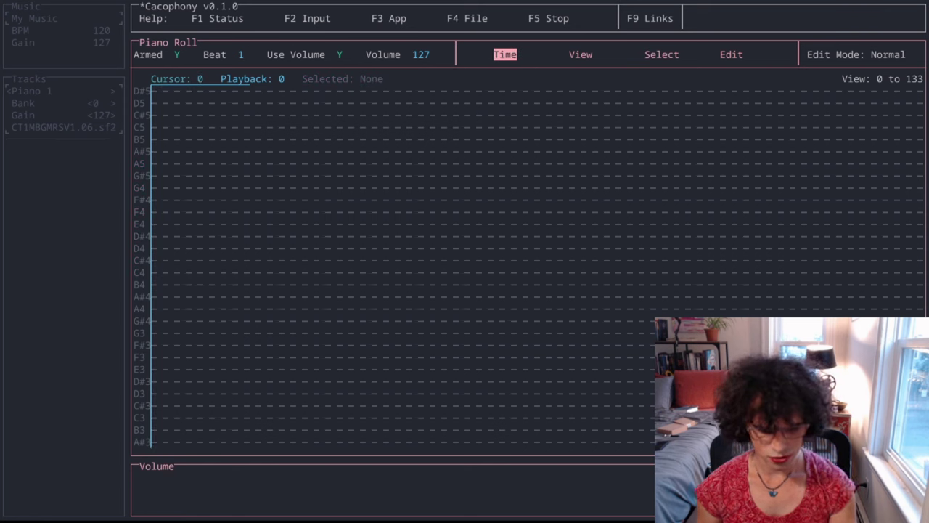
# Enter a one-beat C major scale from C4 to C5 starting at 0, and play it back
pyautogui.press('z')
pyautogui.press('x')
pyautogui.press('c')
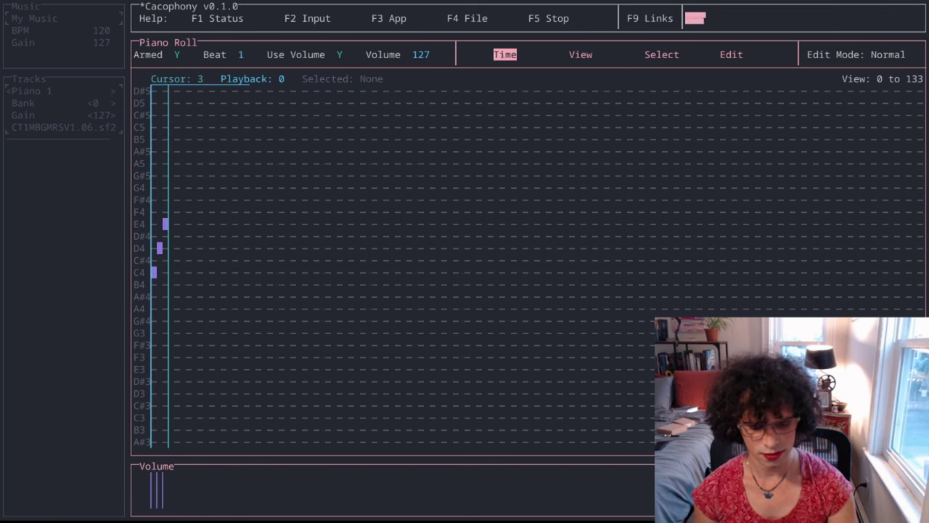
pyautogui.press('v')
pyautogui.press('b')
pyautogui.press('n')
pyautogui.press('m')
pyautogui.press('k')
pyautogui.press('space')
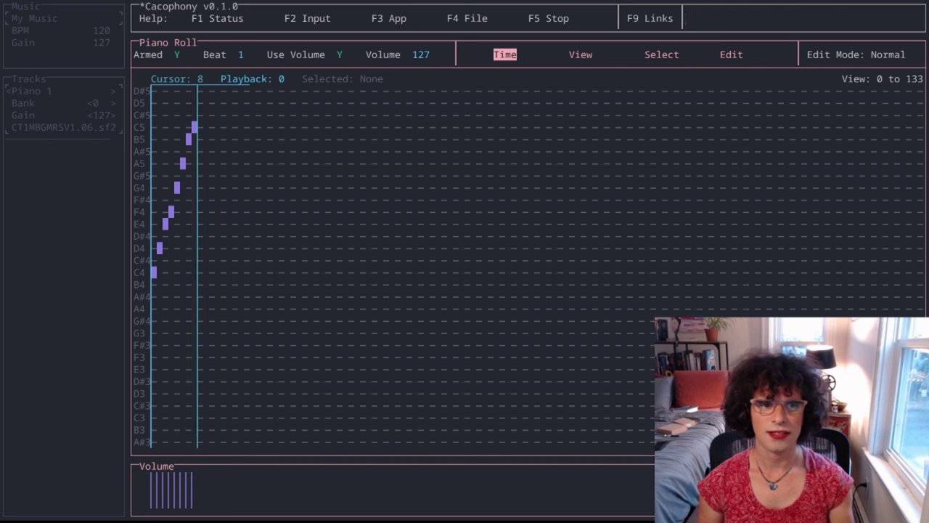
# Change the track's preset to Telephone and play the scale with it
pyautogui.press('pageup')
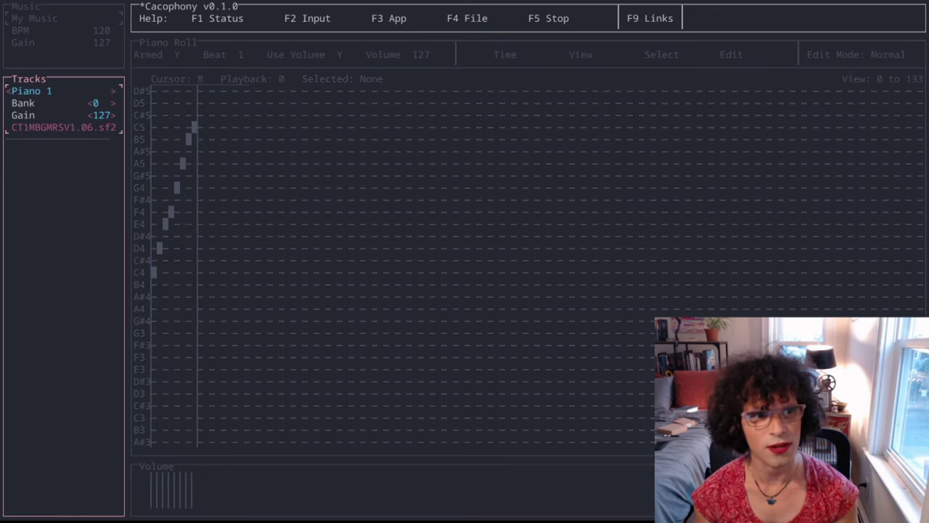
pyautogui.press('Left')
pyautogui.press('Left')
pyautogui.press('Left')
pyautogui.press('Left')
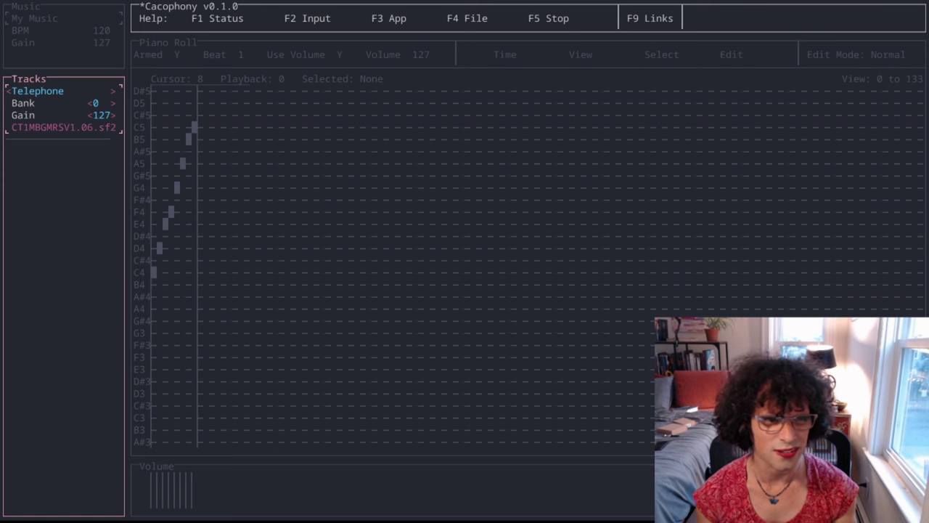
pyautogui.press('space')
pyautogui.press('space')
pyautogui.press('Tab')
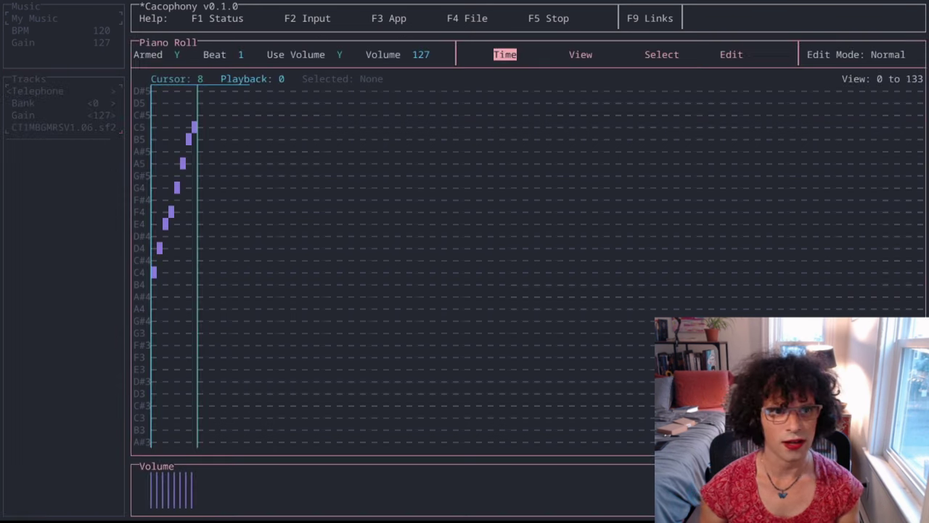
# Set the input beat to 3 and add a D4 note directly after the scale
pyautogui.press('b')
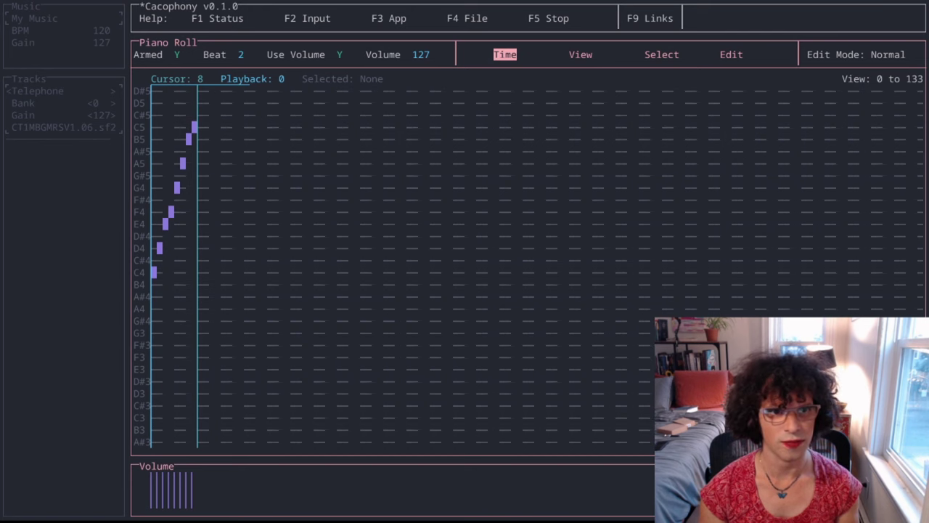
pyautogui.press(']')
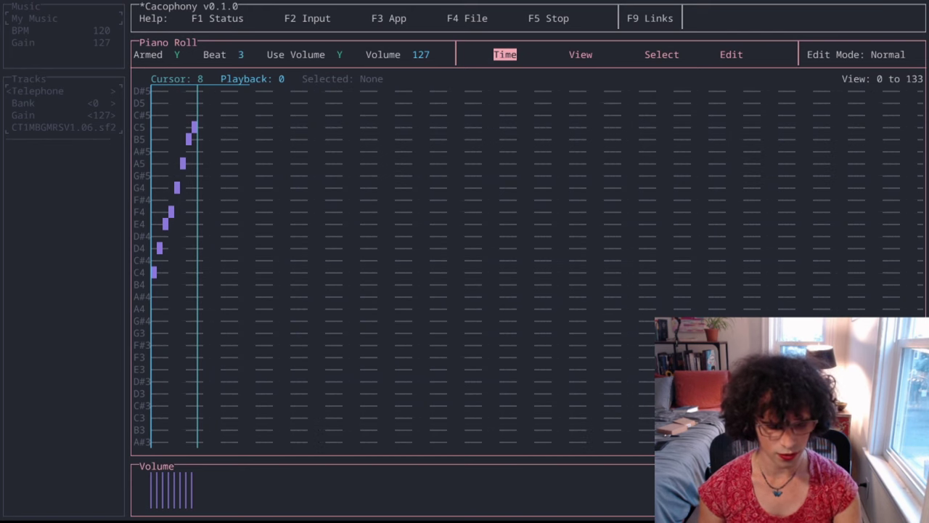
pyautogui.press('x')
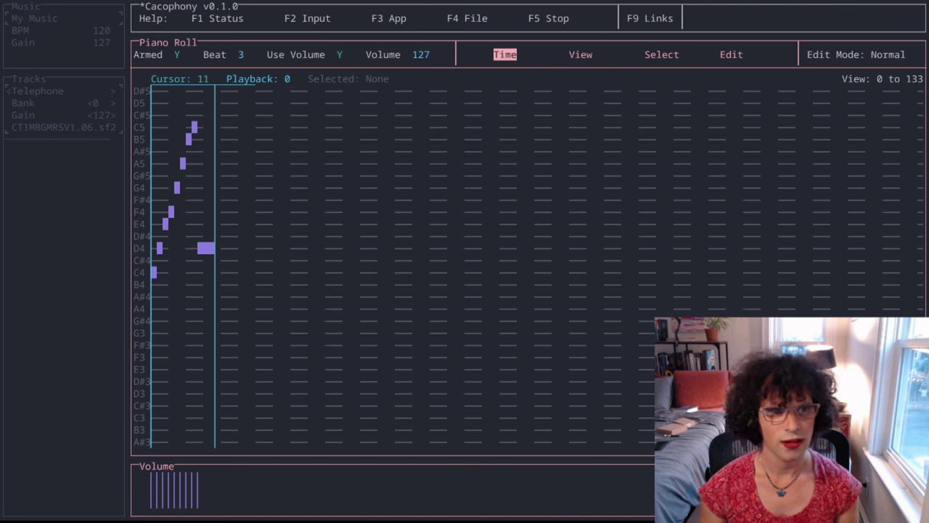
# Change the track's preset to Electric Piano 2 and return to the piano roll
pyautogui.hotkey('shift', 'Tab')
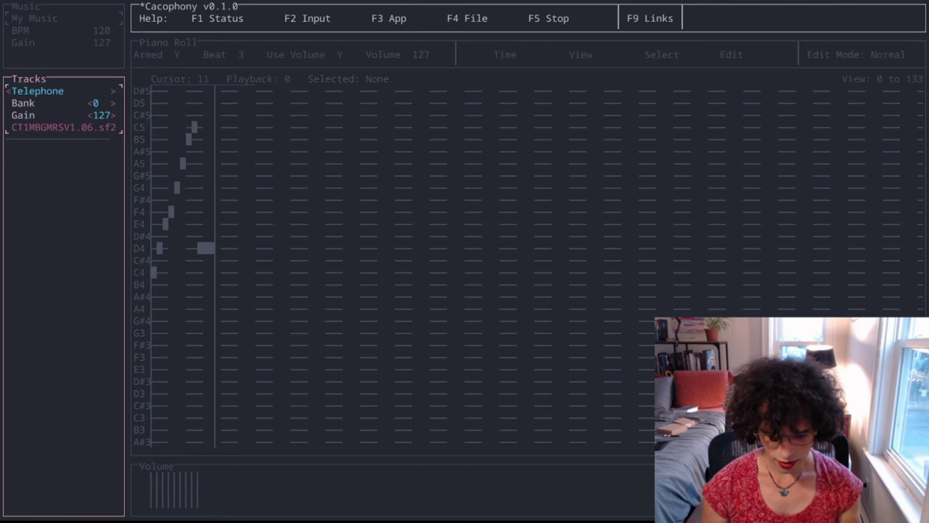
pyautogui.press('Right')
pyautogui.press('Right')
pyautogui.press('Right')
pyautogui.press('Right')
pyautogui.press('Right')
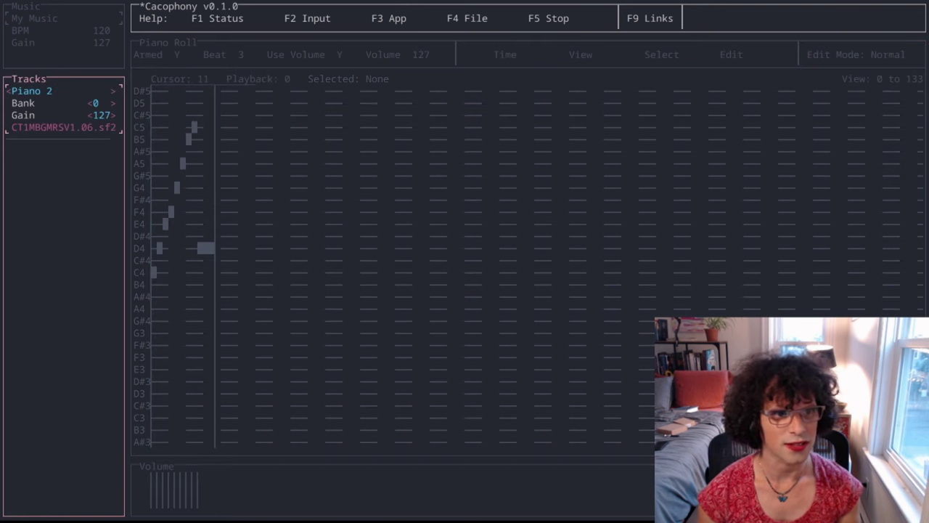
pyautogui.press('Right')
pyautogui.press('Right')
pyautogui.press('Right')
pyautogui.press('Right')
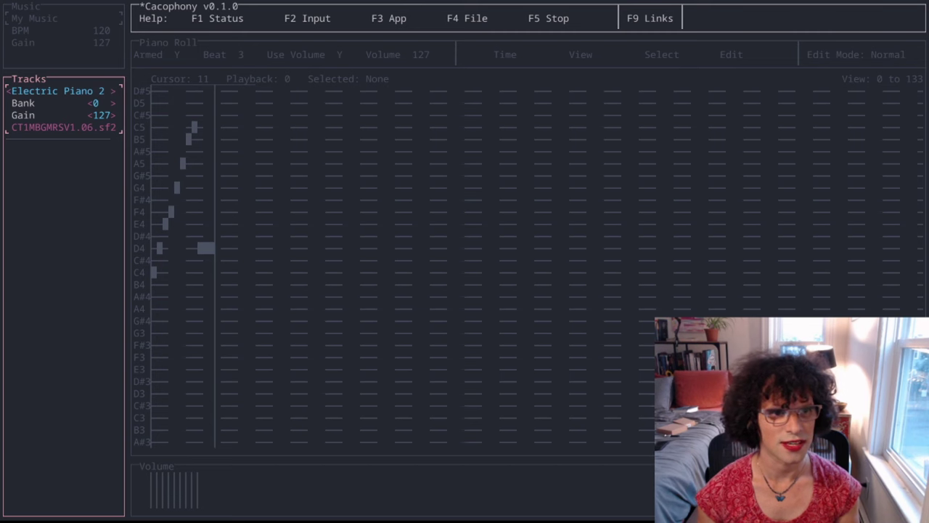
pyautogui.press('Tab')
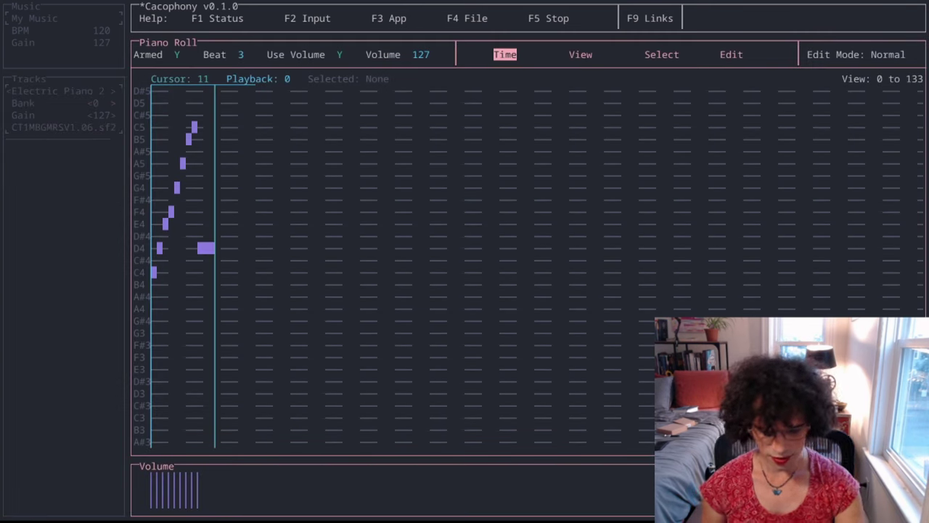
# Lower the input volume to 75 and add three-beat C4 and C#4 notes after the long D4 note
pyautogui.press('[')
pyautogui.press('[')
pyautogui.press(']')
pyautogui.press(']')
pyautogui.press('-')
pyautogui.press('-')
pyautogui.press('-')
pyautogui.press('-')
pyautogui.press('-')
pyautogui.press('-')
pyautogui.press('-')
pyautogui.press('-')
pyautogui.press('-')
pyautogui.press('-')
pyautogui.press('-')
pyautogui.press('-')
pyautogui.press('-')
pyautogui.press('-')
pyautogui.press('-')
pyautogui.press('-')
pyautogui.press('-')
pyautogui.press('-')
pyautogui.press('-')
pyautogui.press('-')
pyautogui.press('-')
pyautogui.press('-')
pyautogui.press('-')
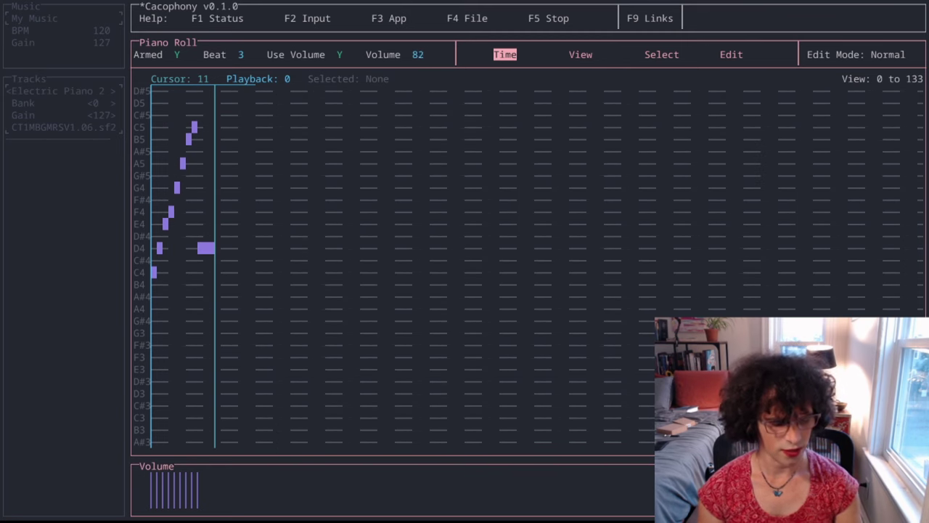
pyautogui.press('-')
pyautogui.press('-')
pyautogui.press('-')
pyautogui.press('-')
pyautogui.press('-')
pyautogui.press('-')
pyautogui.press('z')
pyautogui.press('s')
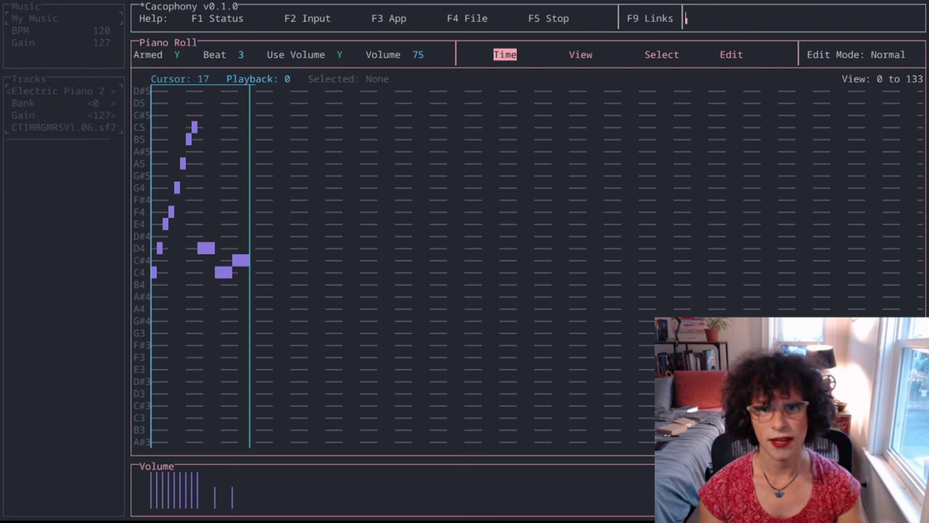
# Add a second track with the Piano 1 preset and open its empty piano roll
pyautogui.press('pagedown')
pyautogui.press('pageup')
pyautogui.press('pageup')
pyautogui.press('Insert')
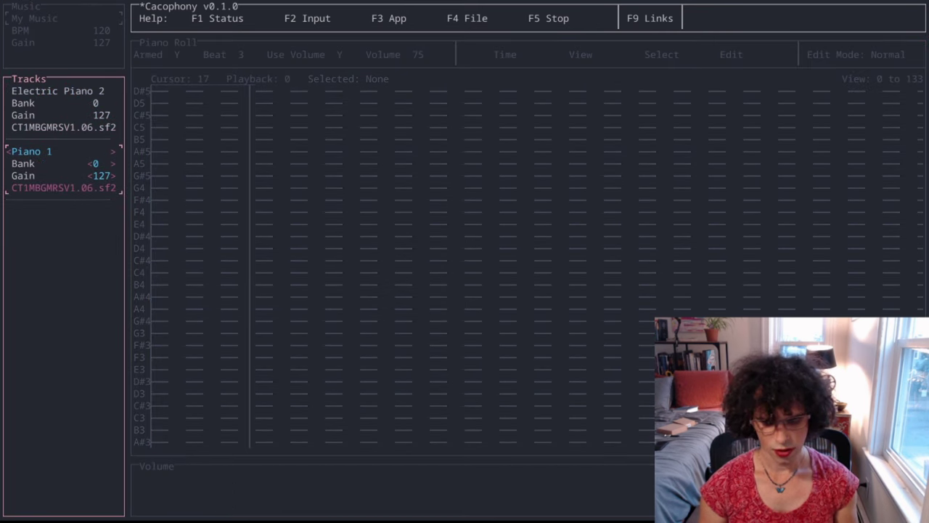
pyautogui.press('Tab')
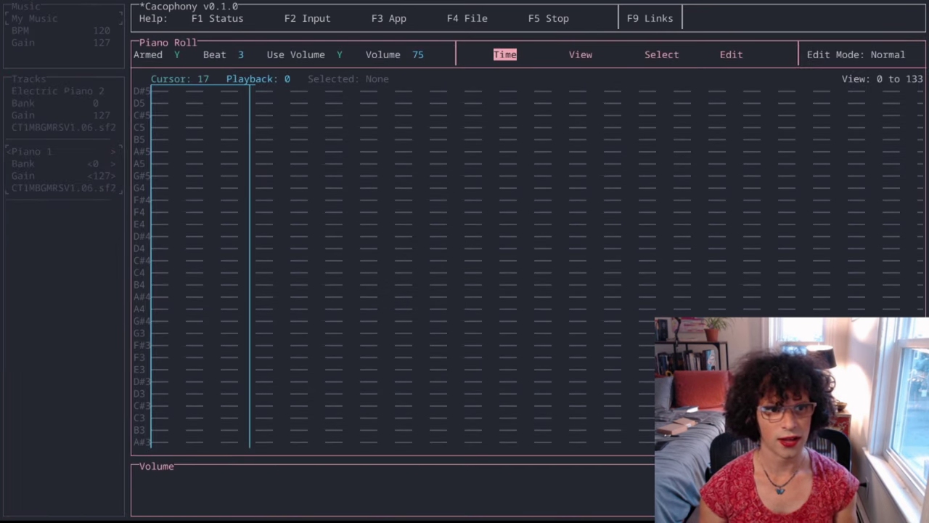
# Examine both tracks in the multi-track view and the Piano 1 track's notes and pitch range in the single-track view
pyautogui.press('Tab')
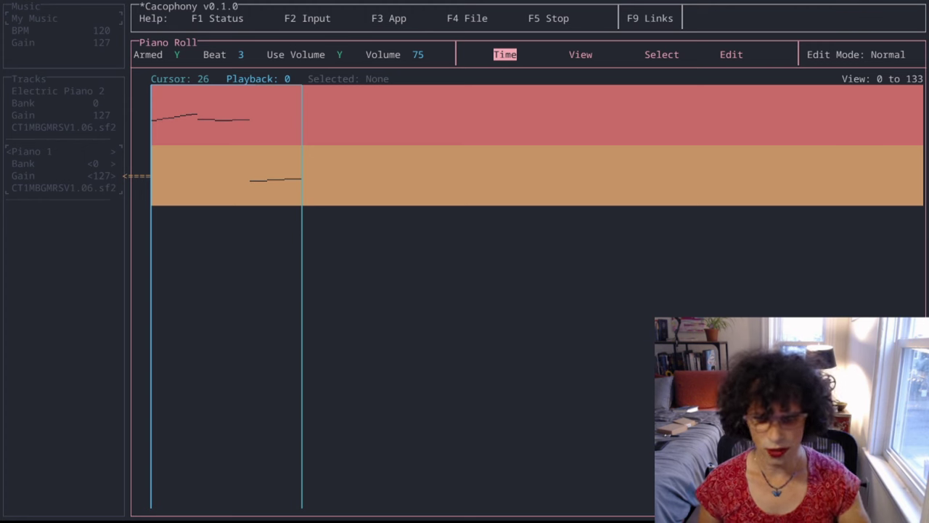
pyautogui.press('Tab')
pyautogui.press('Left')
pyautogui.press('Left')
pyautogui.press('Left')
pyautogui.press('Left')
pyautogui.press('Left')
pyautogui.press('Left')
pyautogui.press('Left')
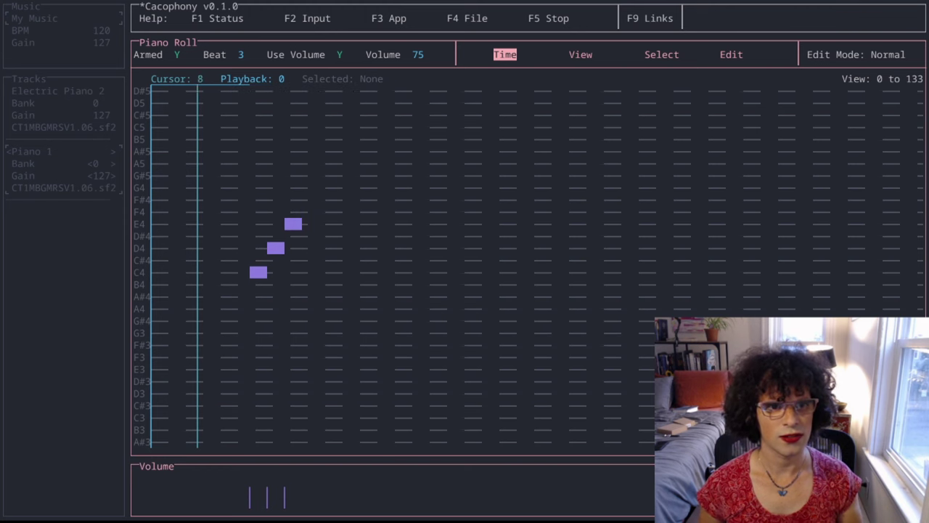
pyautogui.press('Right')
pyautogui.press('Up')
pyautogui.press('Up')
pyautogui.press('Up')
pyautogui.press('Up')
pyautogui.press('Up')
pyautogui.press('Up')
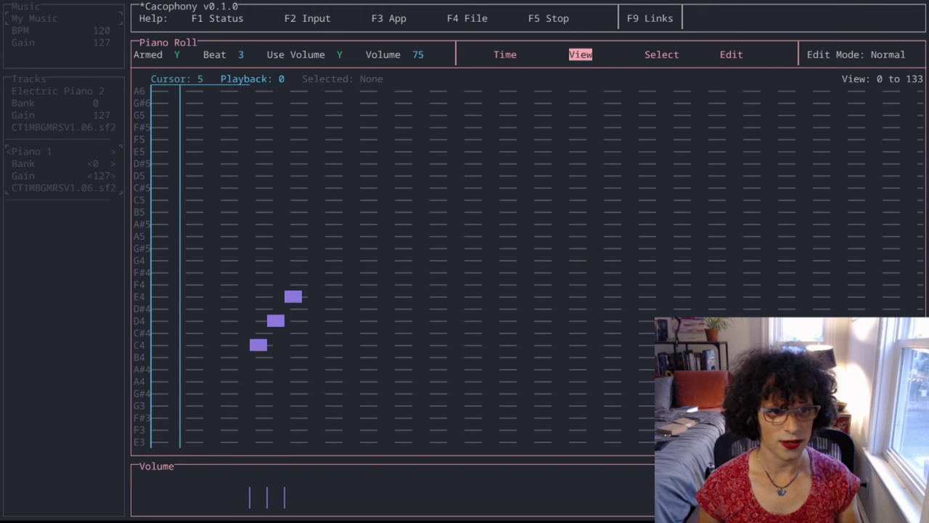
pyautogui.press('Down')
pyautogui.press('Down')
pyautogui.press('Down')
pyautogui.press('Down')
pyautogui.press('Down')
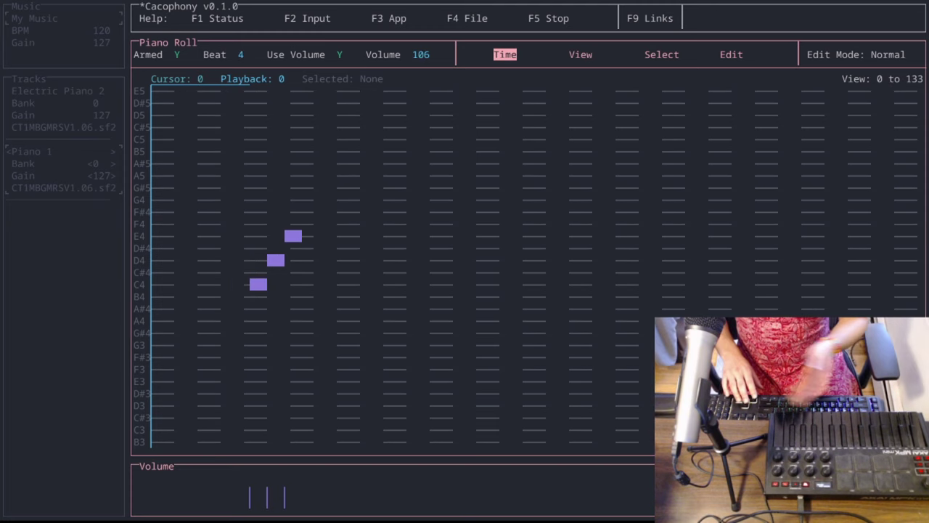
# Enter a four-beat C4 note at 20 and a four-beat D4 note at 24 on the Piano 1 track
pyautogui.press('Right')
pyautogui.press('Right')
pyautogui.press('Right')
pyautogui.press('Left')
pyautogui.press('Left')
pyautogui.press('Left')
pyautogui.press('Left')
pyautogui.press('Right')
pyautogui.press('Right')
pyautogui.press('Right')
pyautogui.press('Right')
pyautogui.press('Right')
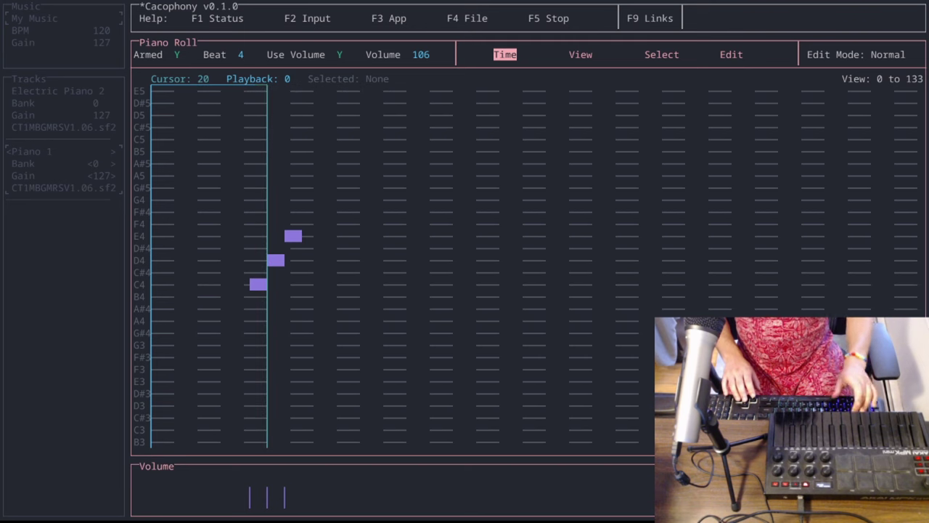
pyautogui.press('a')
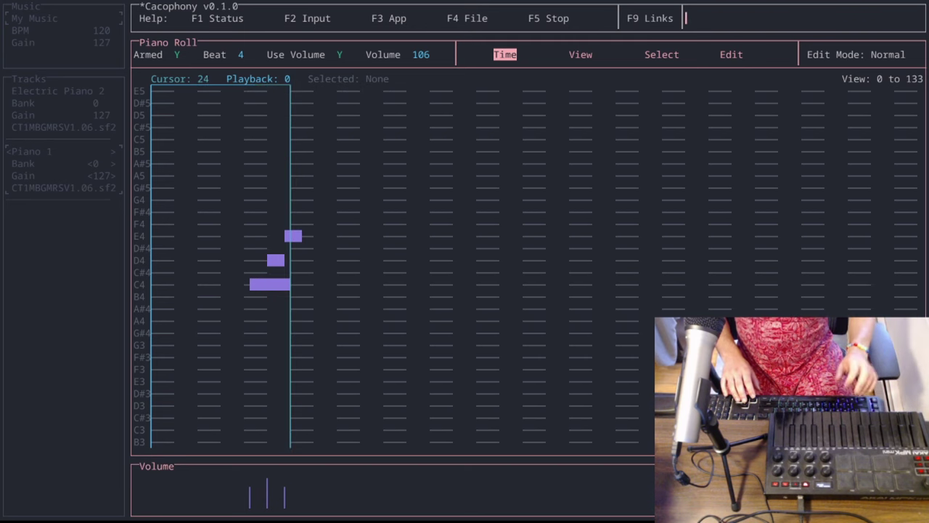
pyautogui.press('s')
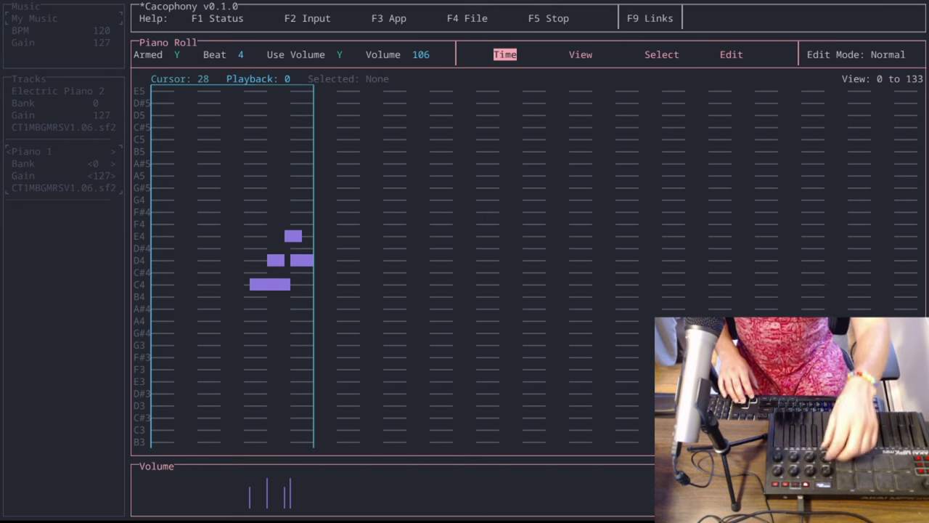
# Move the time cursor back and forth across the Piano 1 track's notes and leave it at 24
pyautogui.press('Right')
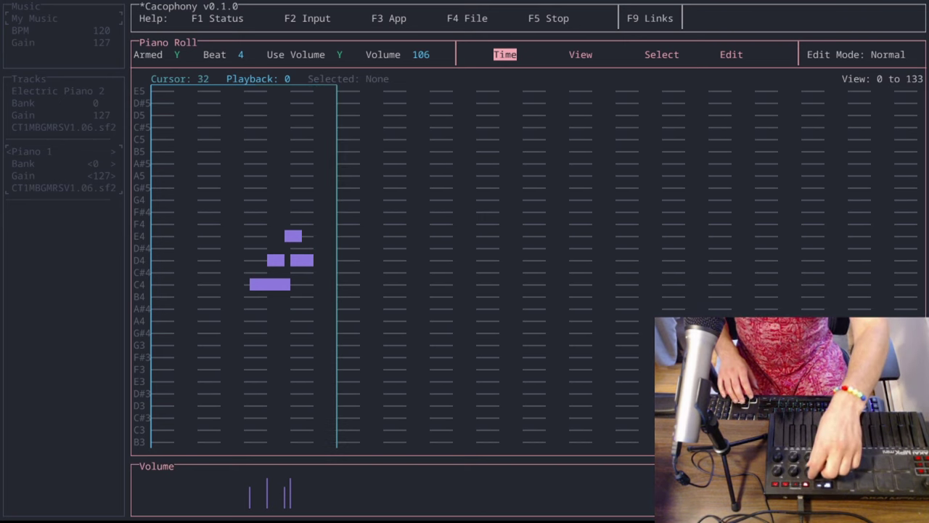
pyautogui.press('Left')
pyautogui.press('Left')
pyautogui.press('Left')
pyautogui.press('Left')
pyautogui.press('Left')
pyautogui.press('Left')
pyautogui.press('Right')
pyautogui.press('Right')
pyautogui.press('Right')
pyautogui.press('Right')
pyautogui.press('Right')
pyautogui.press('Right')
pyautogui.press('Right')
pyautogui.press('Right')
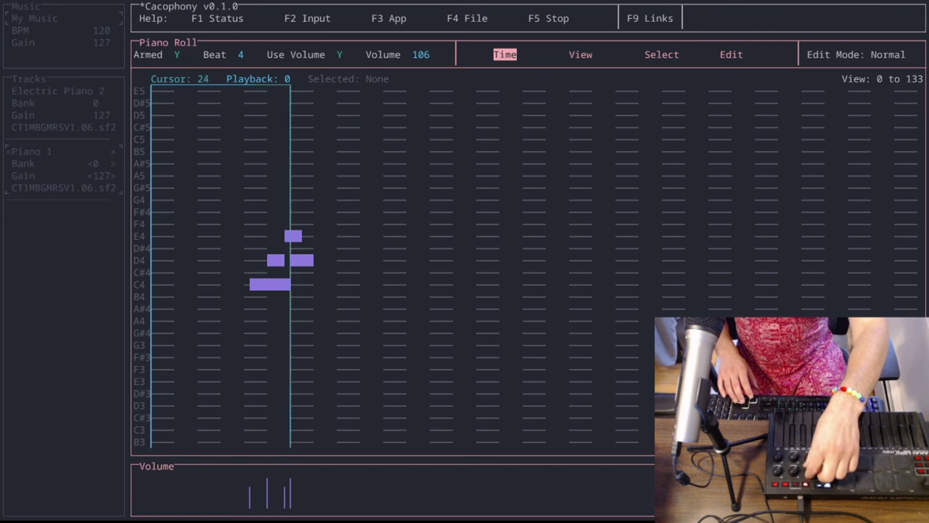
pyautogui.press('Left')
pyautogui.press('Left')
pyautogui.press('Left')
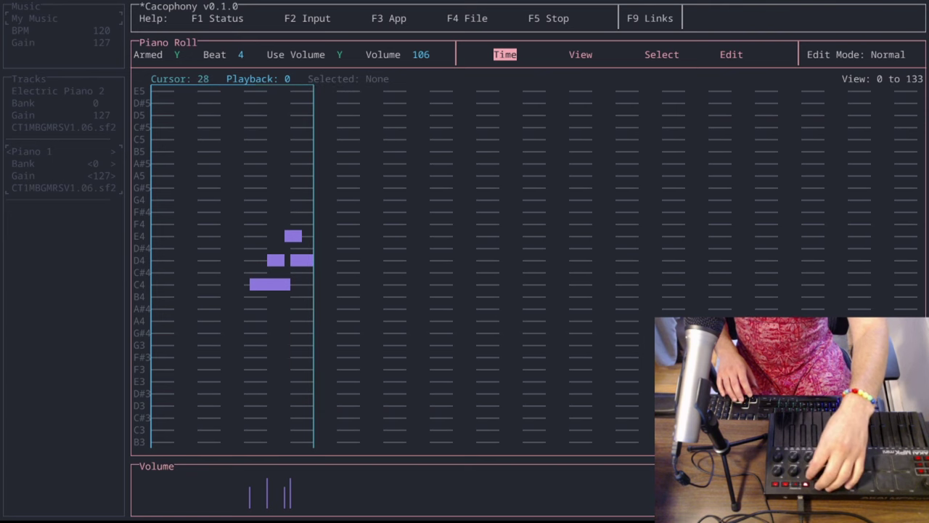
pyautogui.press('Left')
pyautogui.press('Left')
pyautogui.press('Left')
pyautogui.press('Left')
pyautogui.press('Left')
pyautogui.press('Left')
pyautogui.press('Right')
pyautogui.press('Right')
pyautogui.press('Right')
pyautogui.press('Right')
pyautogui.press('Right')
pyautogui.press('Right')
pyautogui.press('Right')
pyautogui.press('Right')
pyautogui.press('Right')
pyautogui.press('Right')
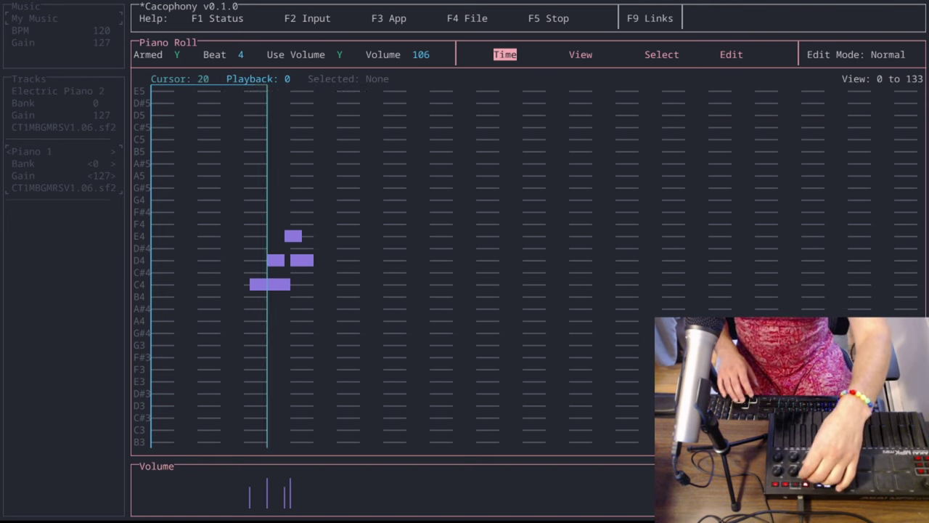
pyautogui.press('Left')
pyautogui.press('Left')
pyautogui.press('Left')
pyautogui.press('Left')
pyautogui.press('Left')
# Switch focus to the track list, select the Electric Piano 2 track and return to the Piano 1 track
pyautogui.press('Tab')
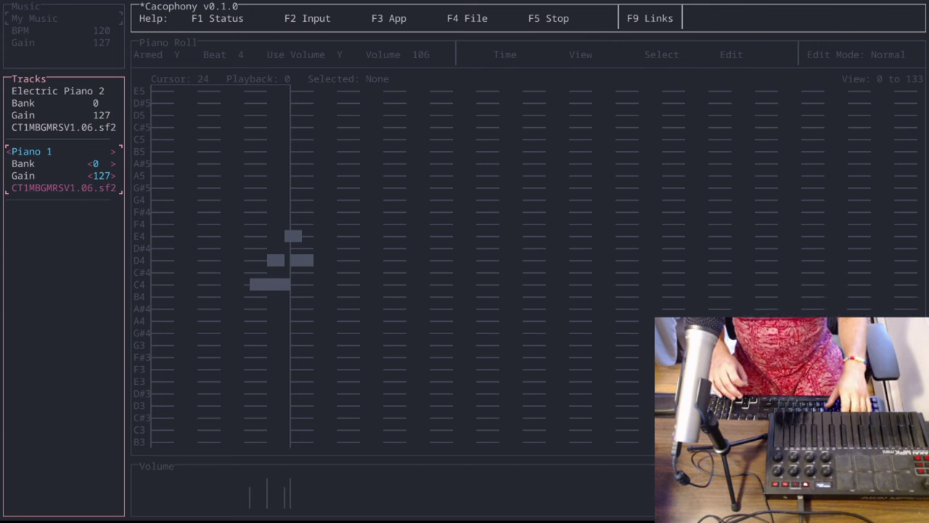
pyautogui.press('F2')
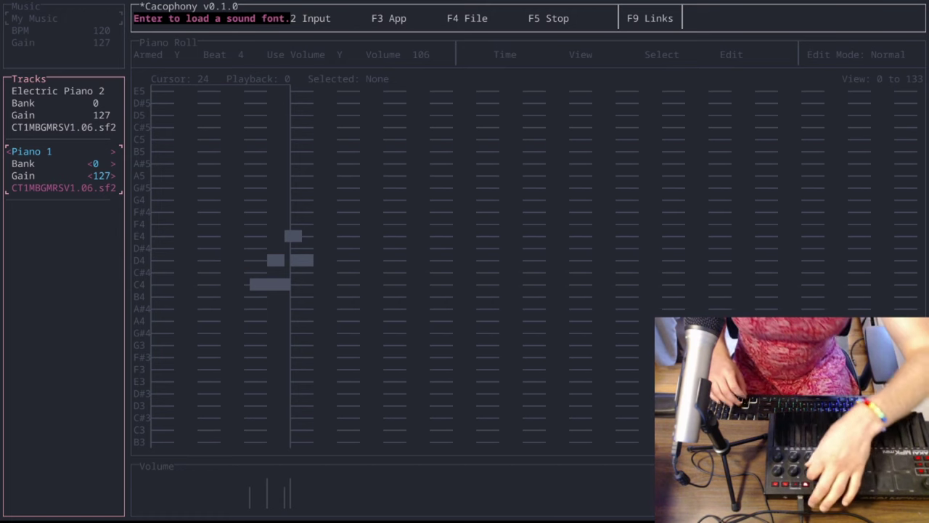
pyautogui.press('Up')
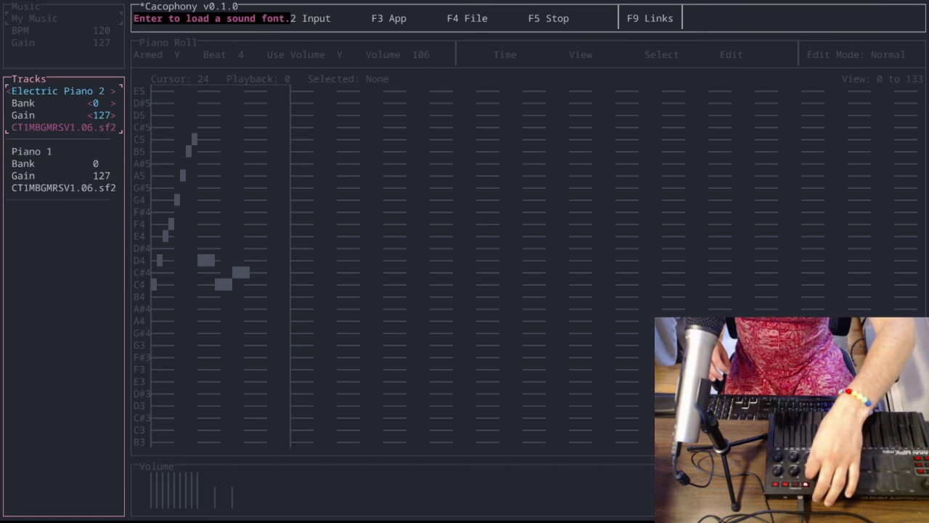
pyautogui.press('Down')
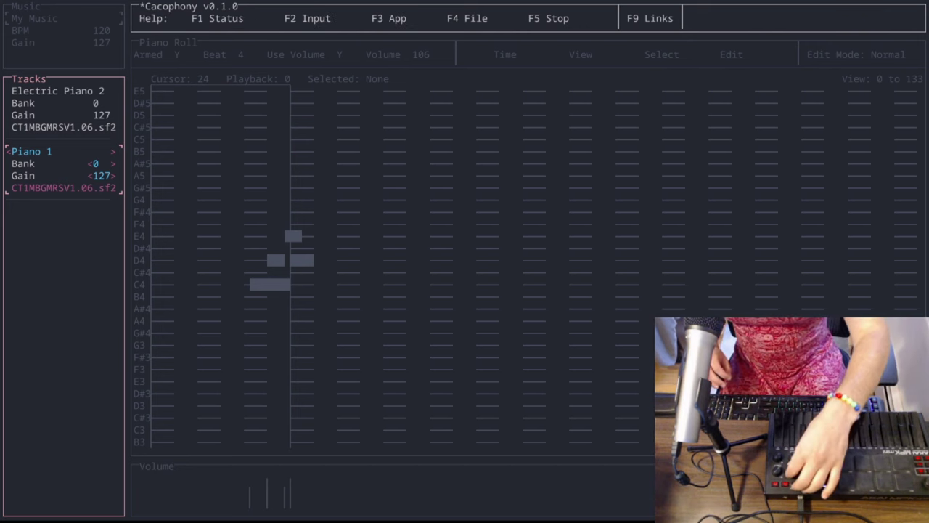
# Cycle through the second track's instrument presets and set it to Glockenspiel
pyautogui.press('Left')
pyautogui.press('Right')
pyautogui.press('Right')
pyautogui.press('Right')
pyautogui.press('Right')
pyautogui.press('Right')
pyautogui.press('Right')
pyautogui.press('Right')
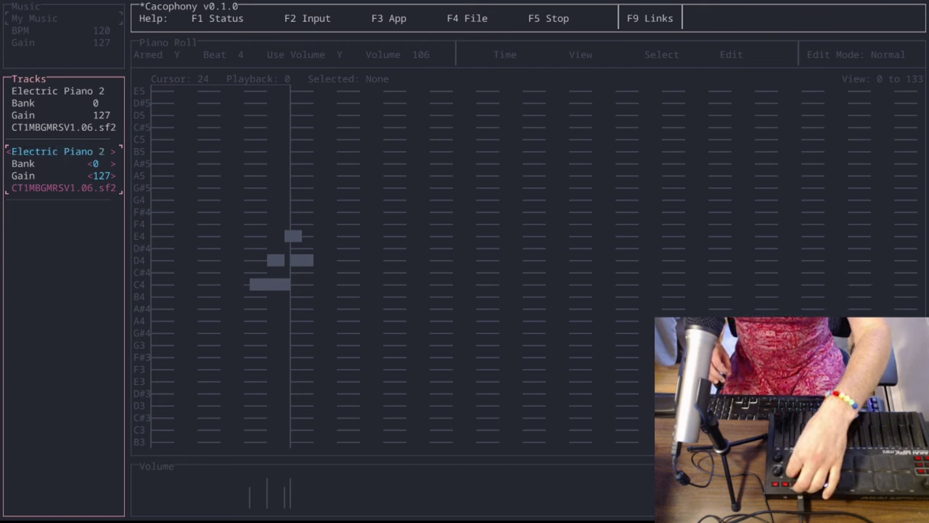
pyautogui.press('Right')
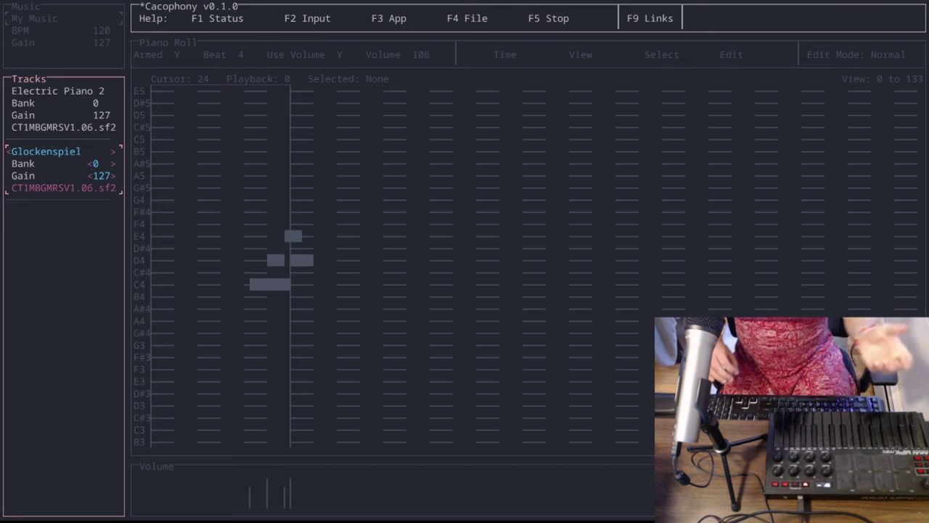